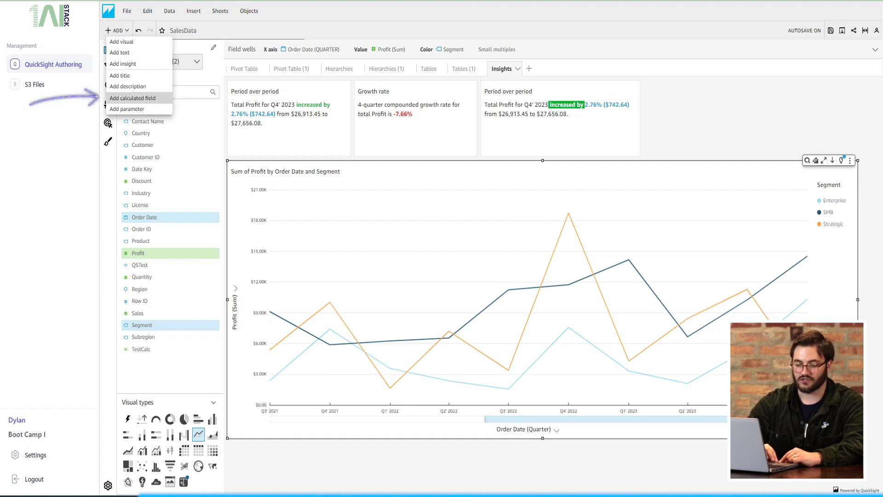
Open the ADD menu to begin a new calculated field
{"action": "left_click", "coordinate": [132, 98]}
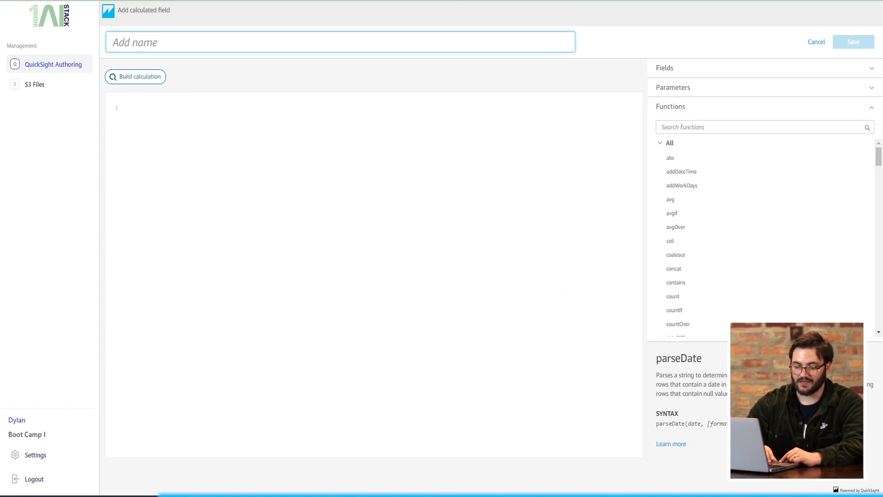
Enter 'Unique' as the calculated field's name, then move to the empty formula
{"action": "type", "text": "Unique Ittl"}
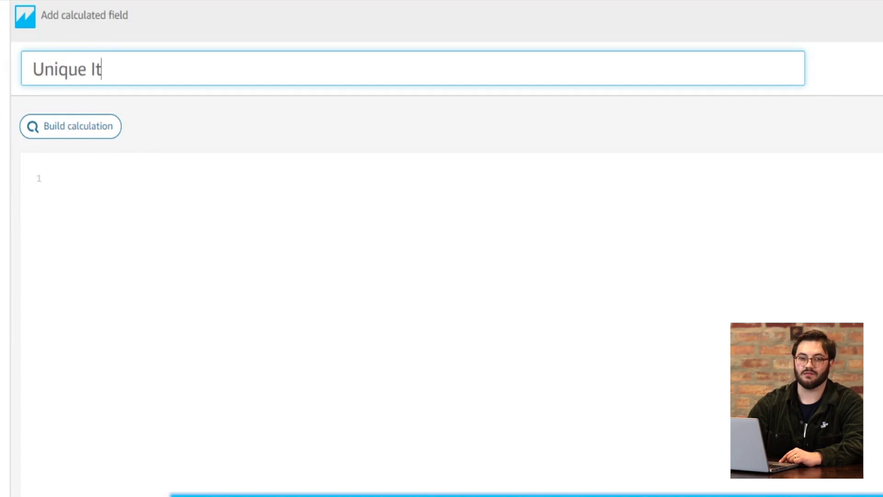
{"action": "key", "text": "BackSpace"}
{"action": "key", "text": "BackSpace"}
{"action": "key", "text": "BackSpace"}
{"action": "key", "text": "BackSpace"}
{"action": "key", "text": "BackSpace"}
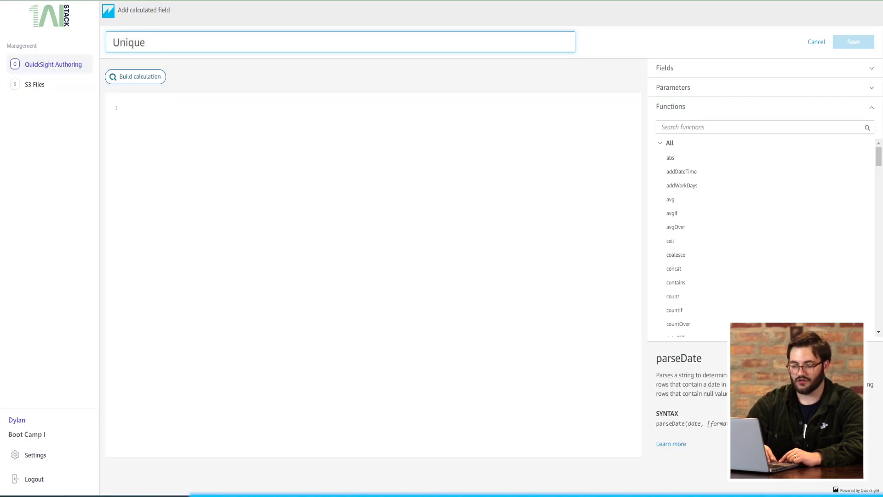
{"action": "left_click", "coordinate": [121, 107]}
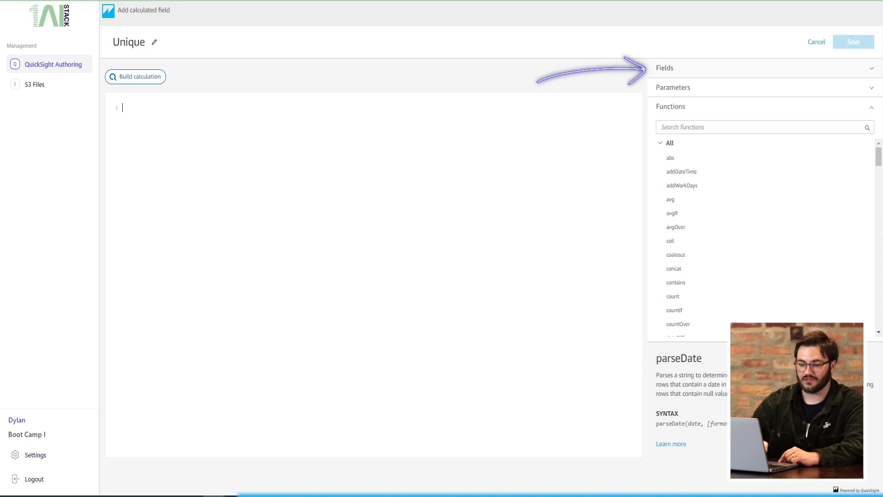
{"action": "left_click", "coordinate": [664, 67]}
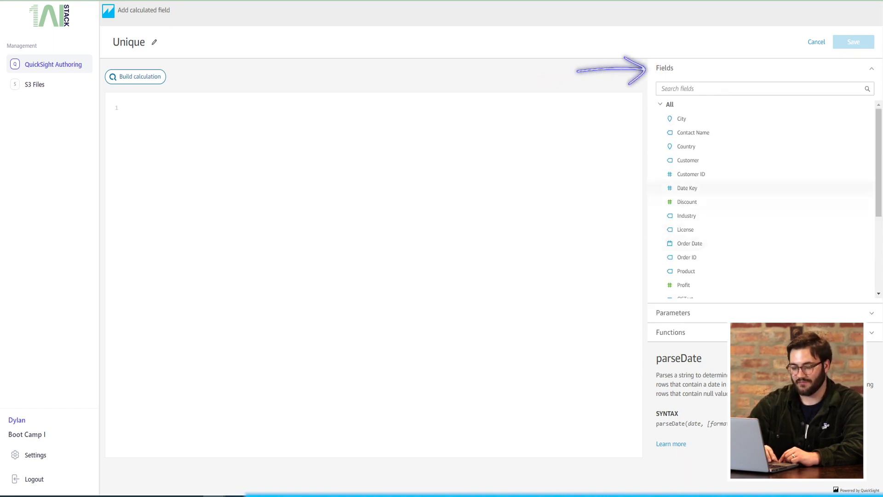
{"action": "scroll", "coordinate": [690, 184], "scroll_direction": "down", "scroll_amount": 5}
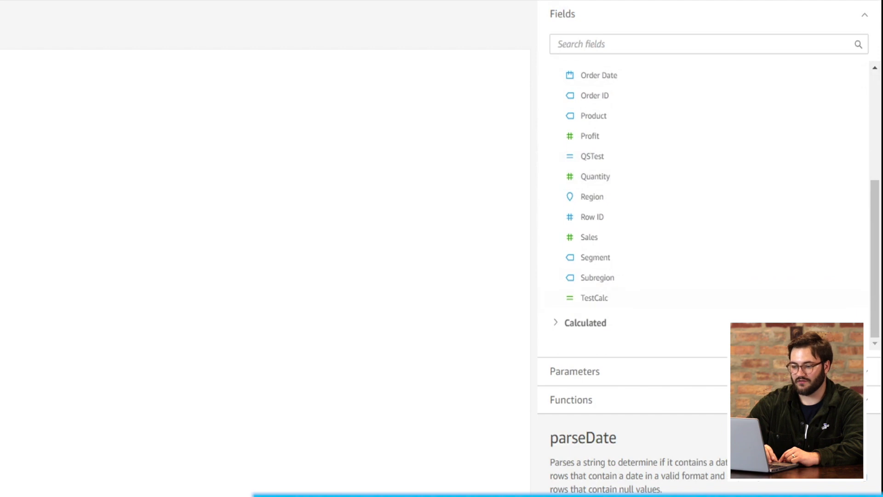
{"action": "left_click", "coordinate": [585, 323]}
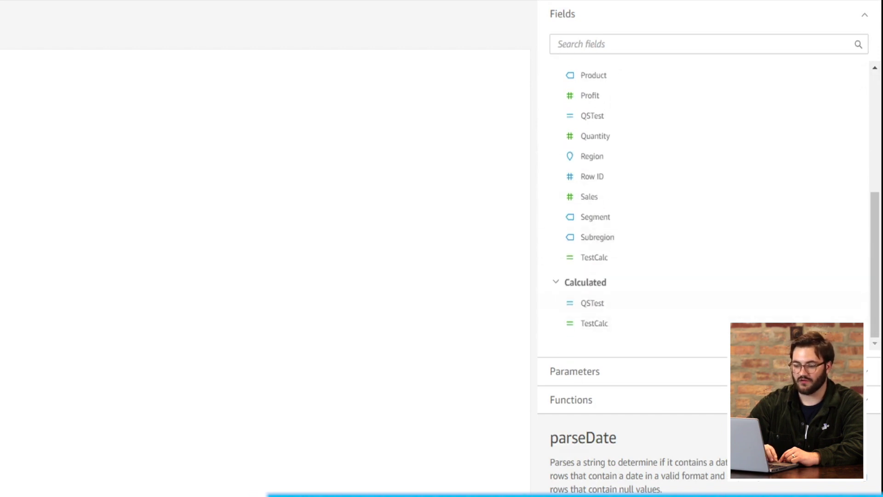
{"action": "scroll", "coordinate": [644, 271], "scroll_direction": "up", "scroll_amount": 5}
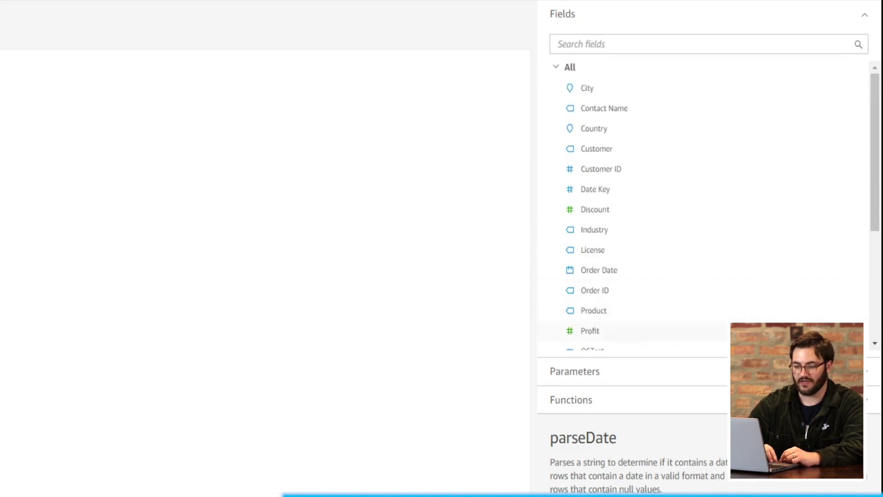
{"action": "left_click", "coordinate": [575, 371]}
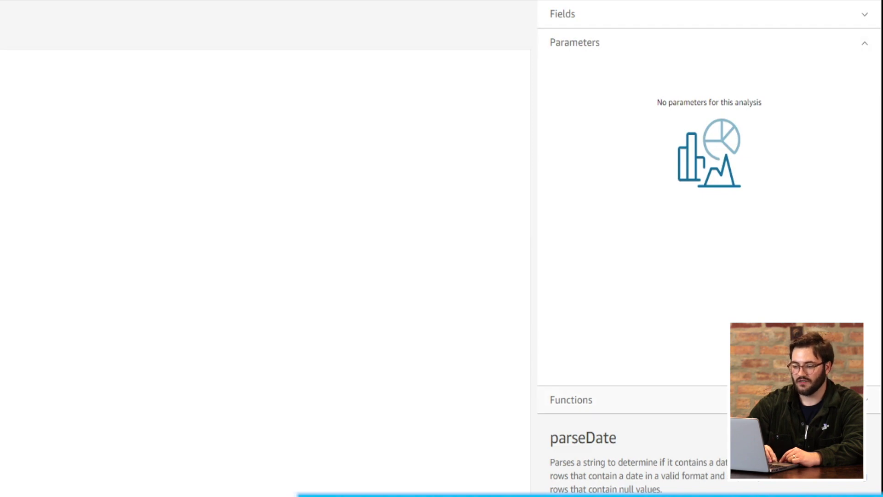
{"action": "left_click", "coordinate": [571, 399]}
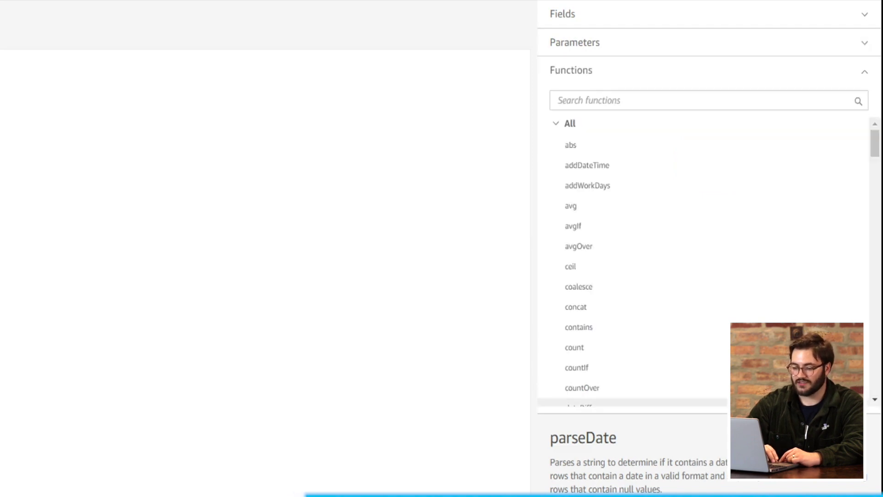
{"action": "scroll", "coordinate": [579, 171], "scroll_direction": "down", "scroll_amount": 2}
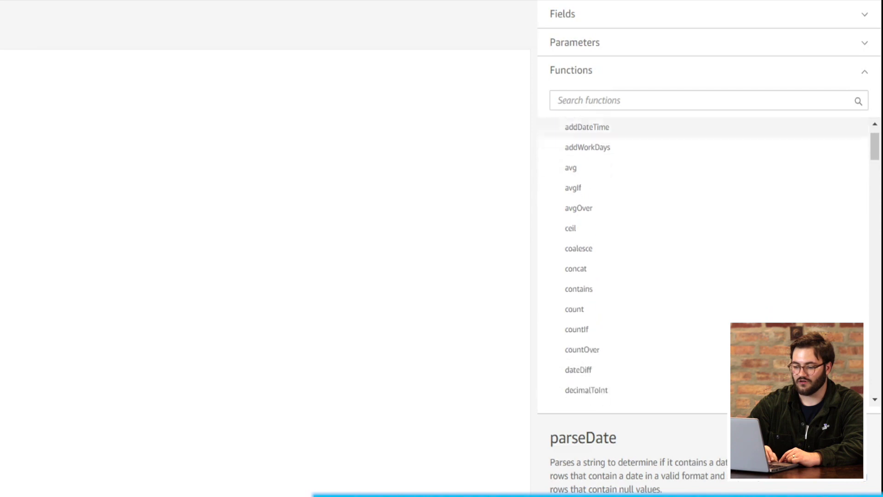
{"action": "left_click", "coordinate": [579, 171]}
{"action": "left_click", "coordinate": [576, 231]}
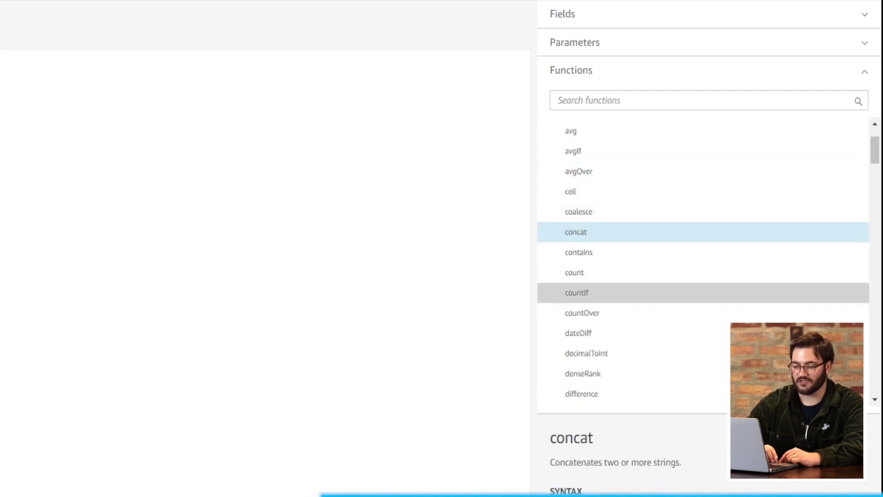
{"action": "left_click", "coordinate": [577, 293]}
{"action": "scroll", "coordinate": [577, 292], "scroll_direction": "down", "scroll_amount": 3}
{"action": "scroll", "coordinate": [582, 287], "scroll_direction": "down", "scroll_amount": 6}
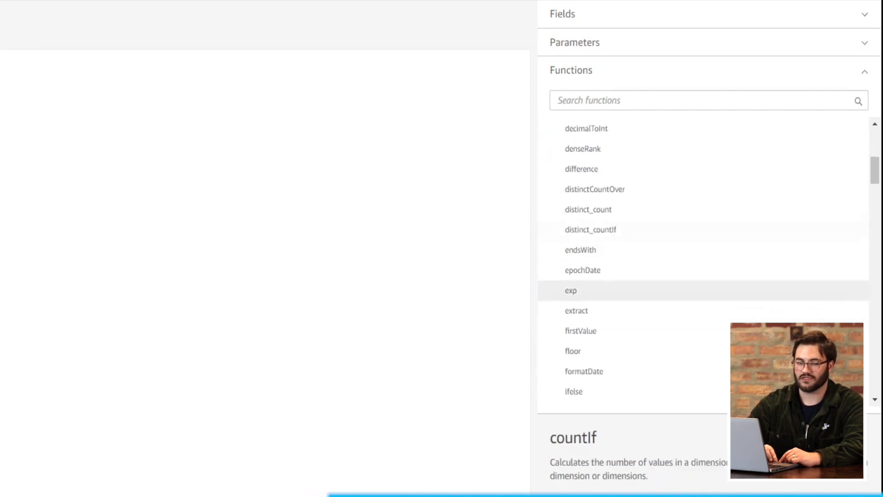
{"action": "left_click", "coordinate": [586, 282]}
{"action": "scroll", "coordinate": [586, 282], "scroll_direction": "down", "scroll_amount": 5}
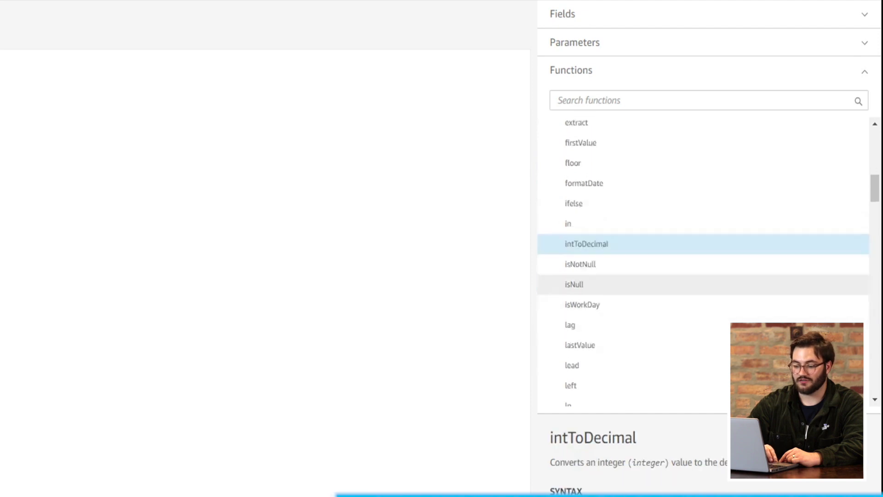
{"action": "scroll", "coordinate": [579, 228], "scroll_direction": "down", "scroll_amount": 5}
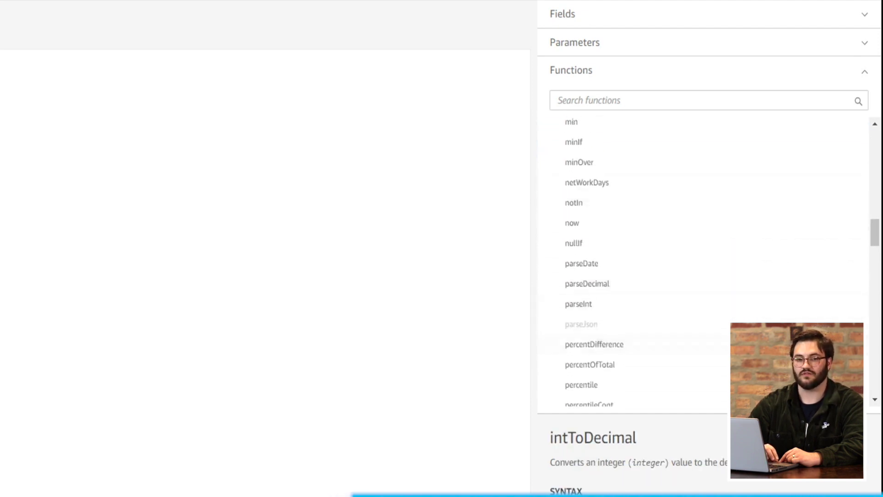
{"action": "left_click", "coordinate": [690, 100]}
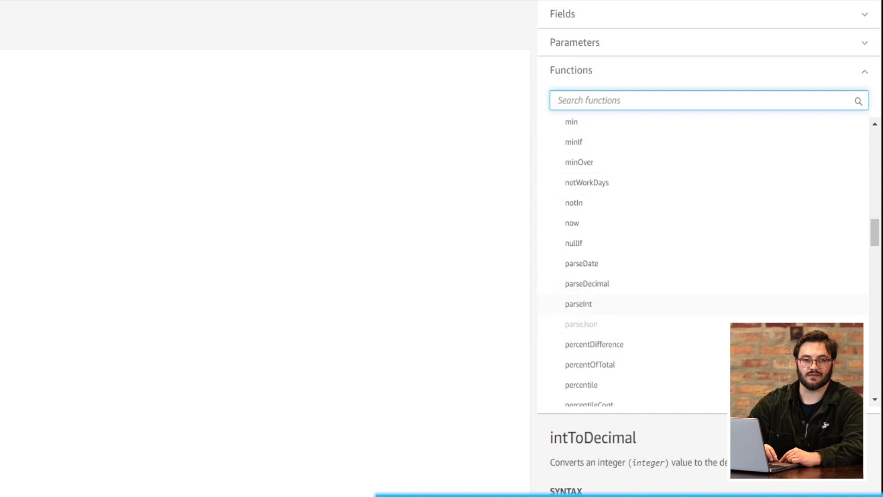
{"action": "mouse_move", "coordinate": [581, 324]}
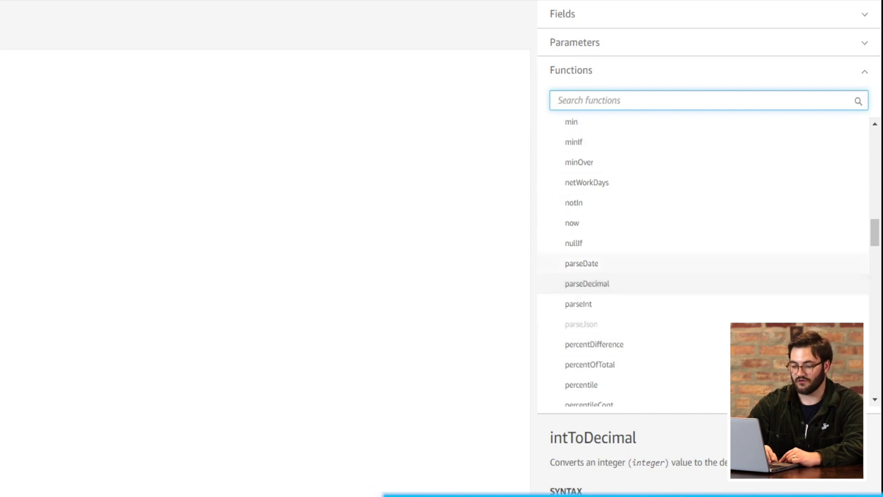
{"action": "left_click", "coordinate": [582, 263]}
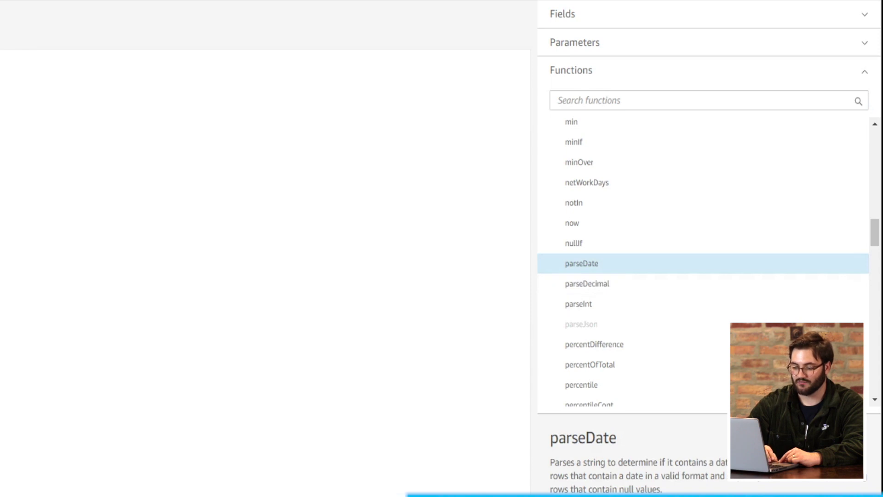
{"action": "left_click_drag", "start_coordinate": [841, 489], "coordinate": [553, 8]}
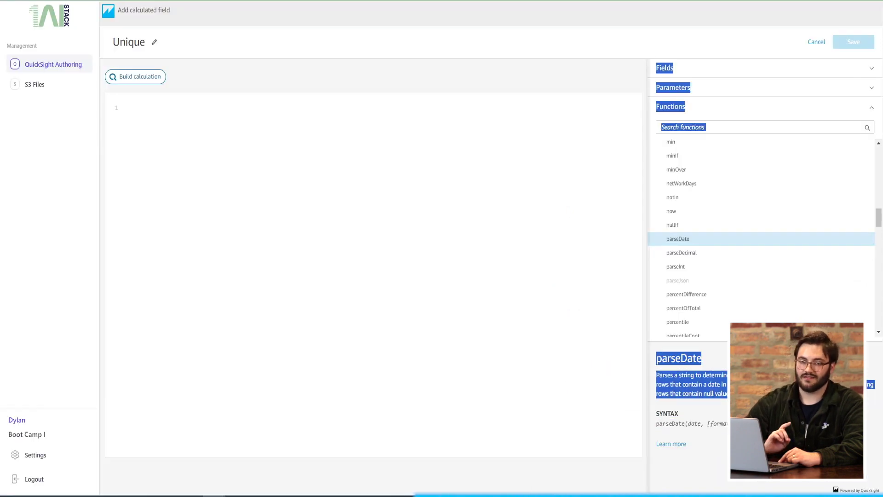
{"action": "left_click_drag", "start_coordinate": [687, 444], "coordinate": [656, 444]}
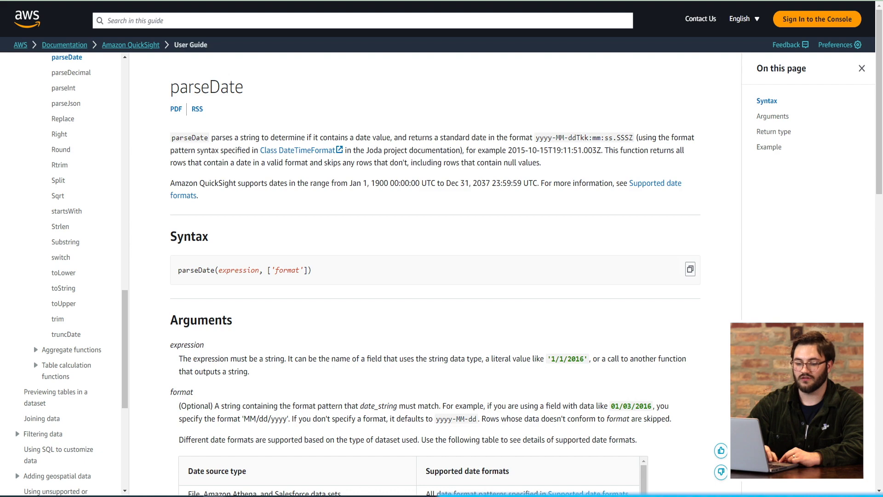
{"action": "scroll", "coordinate": [435, 276], "scroll_direction": "down", "scroll_amount": 7}
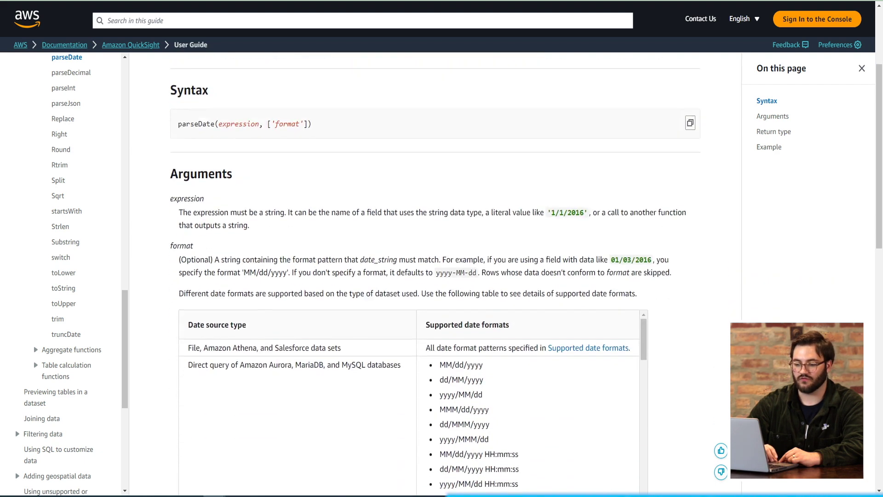
{"action": "scroll", "coordinate": [413, 296], "scroll_direction": "down", "scroll_amount": 7}
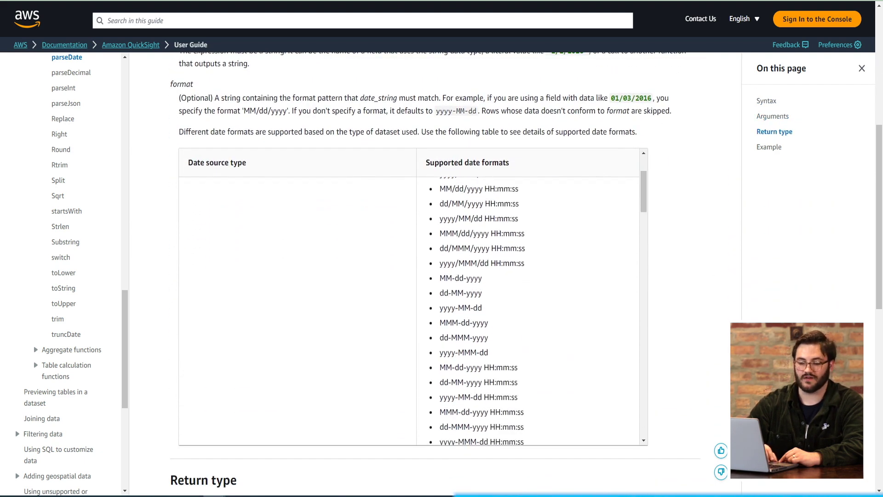
{"action": "scroll", "coordinate": [413, 297], "scroll_direction": "down", "scroll_amount": 1}
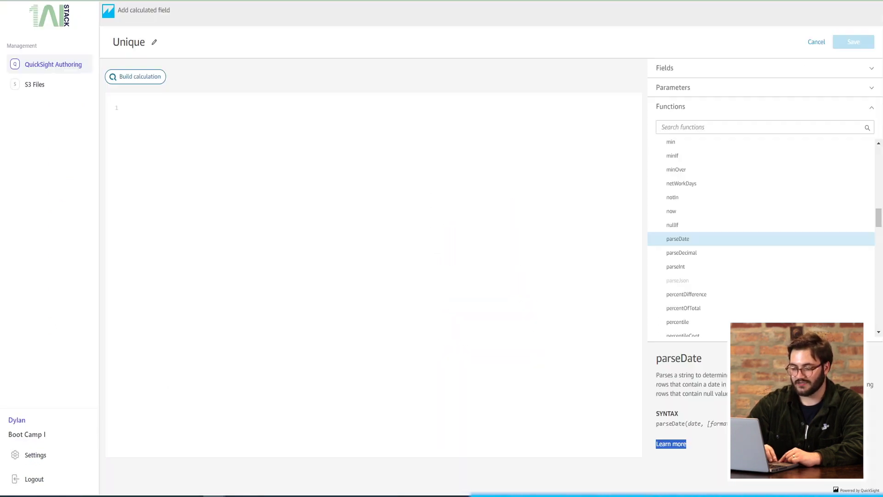
{"action": "left_click", "coordinate": [123, 108]}
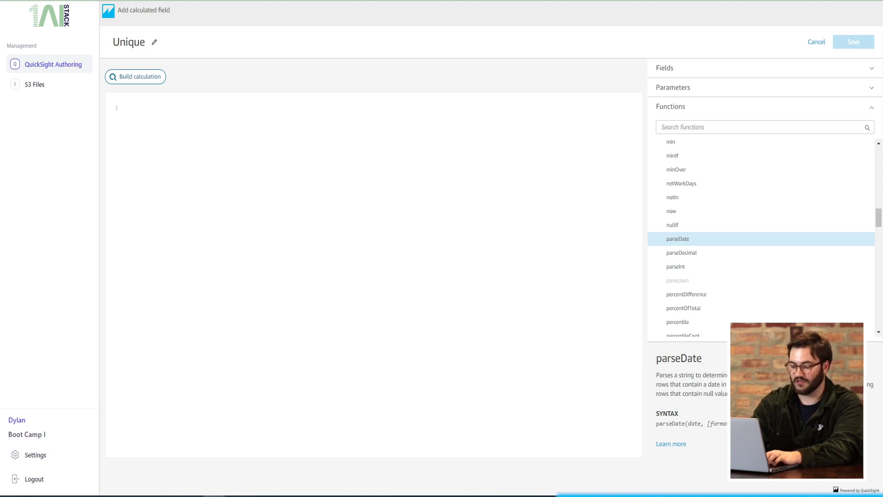
Insert ifelse through autocomplete and start typing {Seg as its first argument
{"action": "type", "text": "if"}
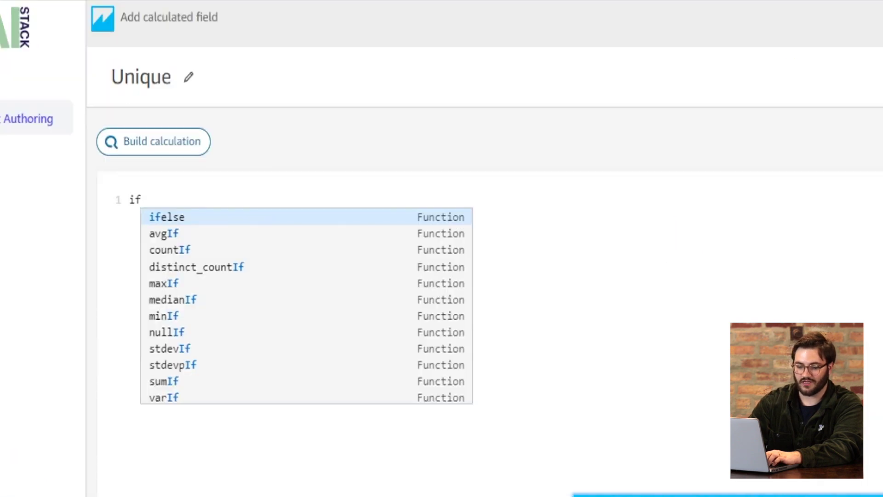
{"action": "key", "text": "BackSpace"}
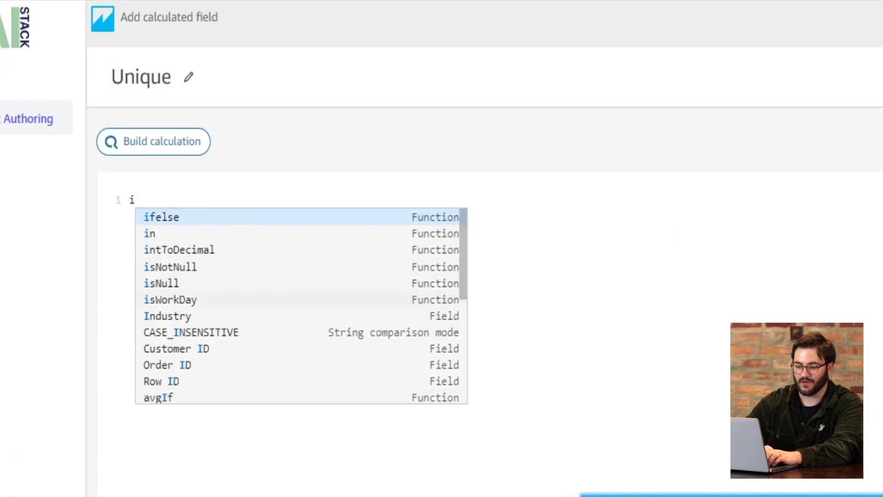
{"action": "scroll", "coordinate": [302, 306], "scroll_direction": "down", "scroll_amount": 5}
{"action": "scroll", "coordinate": [301, 306], "scroll_direction": "up", "scroll_amount": 3}
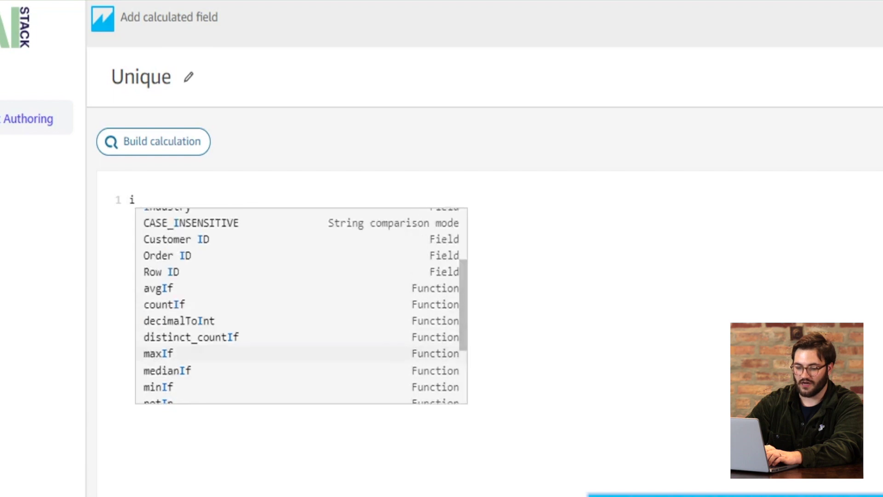
{"action": "scroll", "coordinate": [301, 306], "scroll_direction": "up", "scroll_amount": 2}
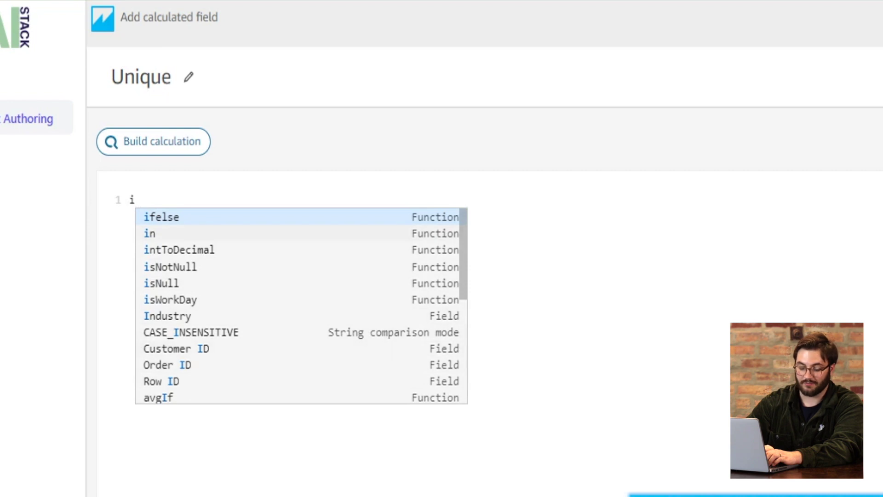
{"action": "type", "text": "fel"}
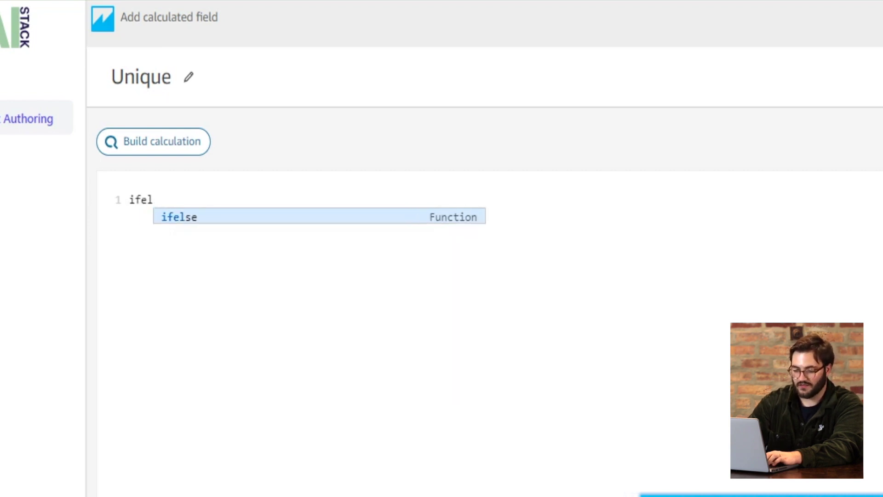
{"action": "key", "text": "Return"}
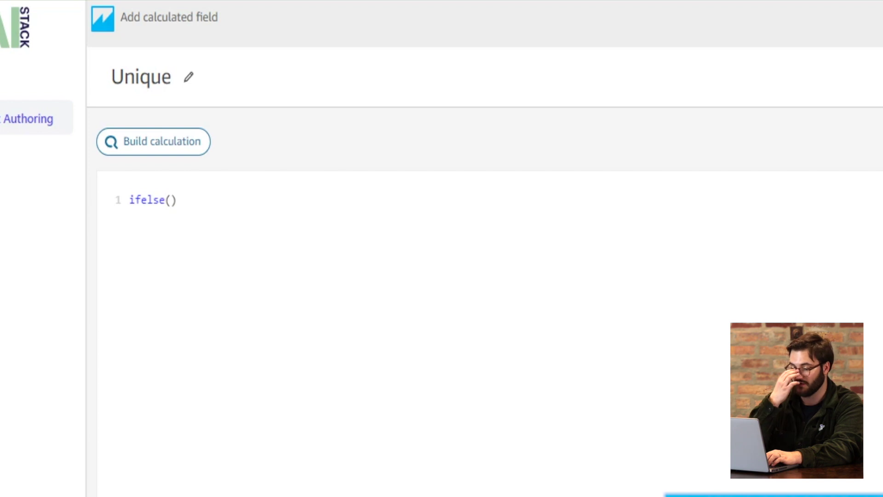
{"action": "type", "text": "{Seg"}
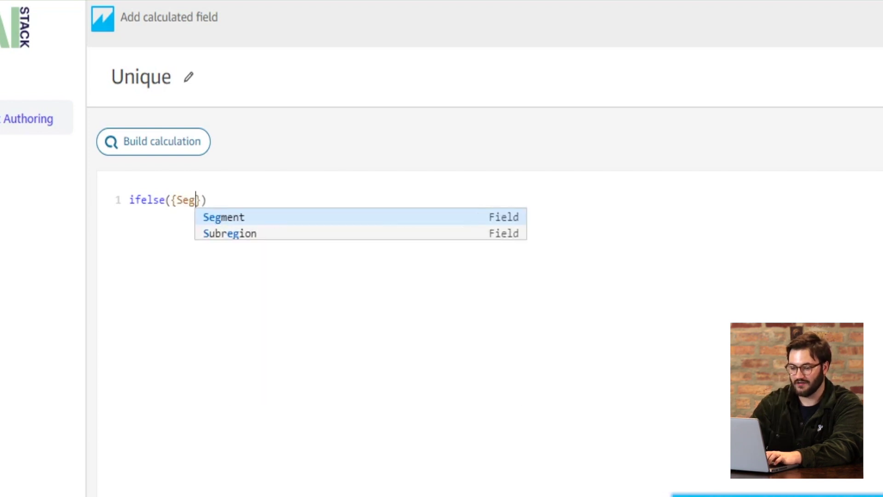
Complete the first condition as {Segment}='Enterprise'
{"action": "key", "text": "Return"}
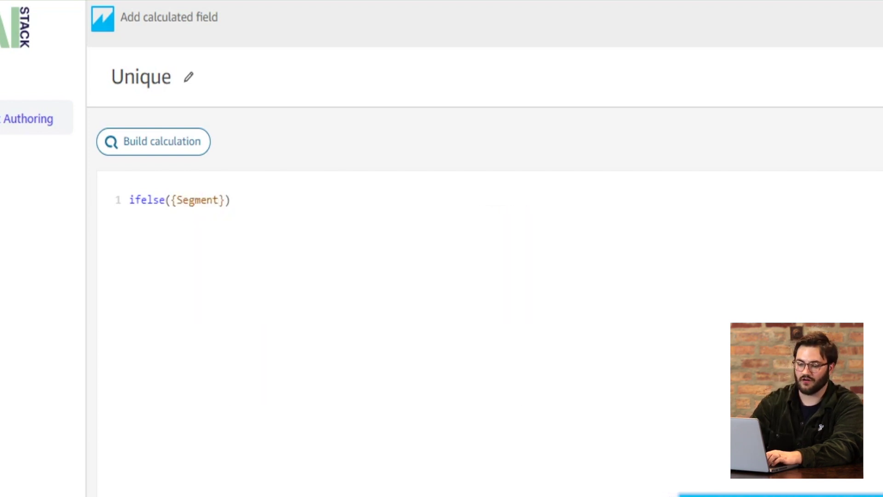
{"action": "key", "text": "Right"}
{"action": "type", "text": "="}
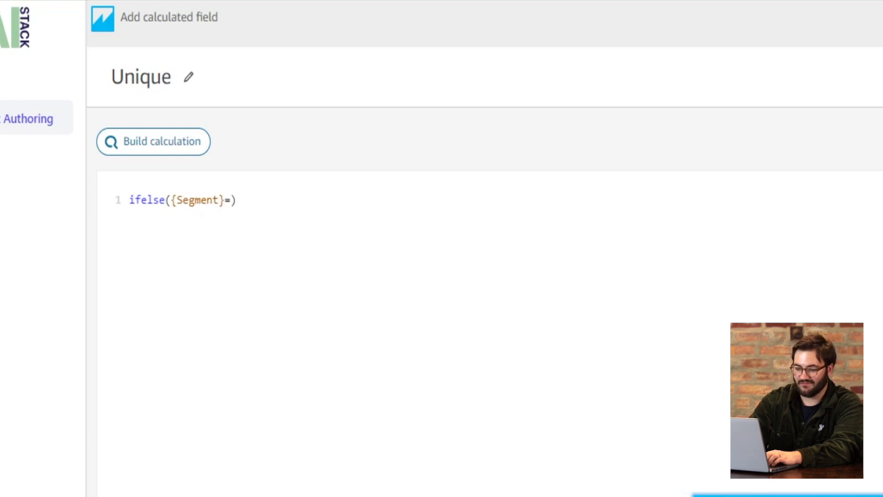
{"action": "type", "text": "'"}
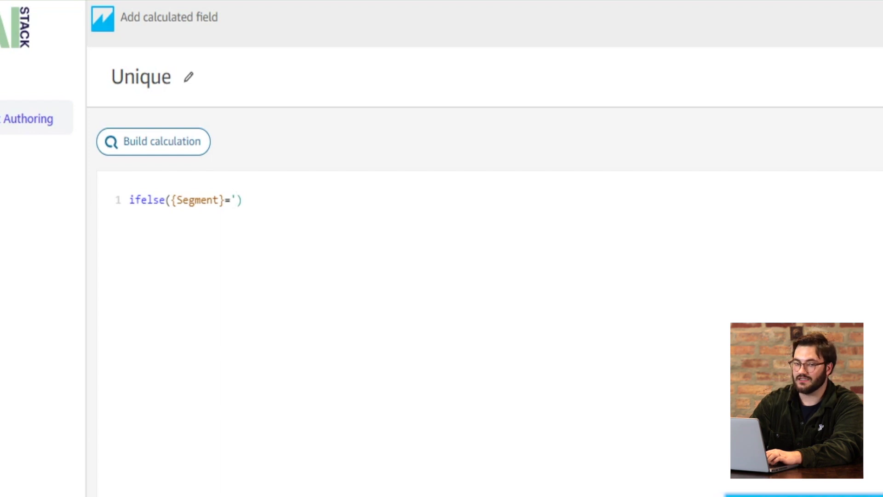
{"action": "type", "text": "En"}
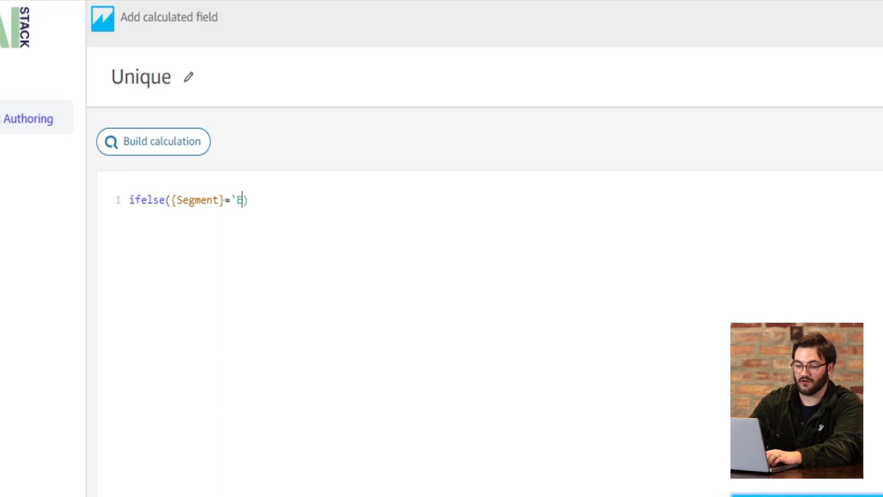
{"action": "type", "text": "t"}
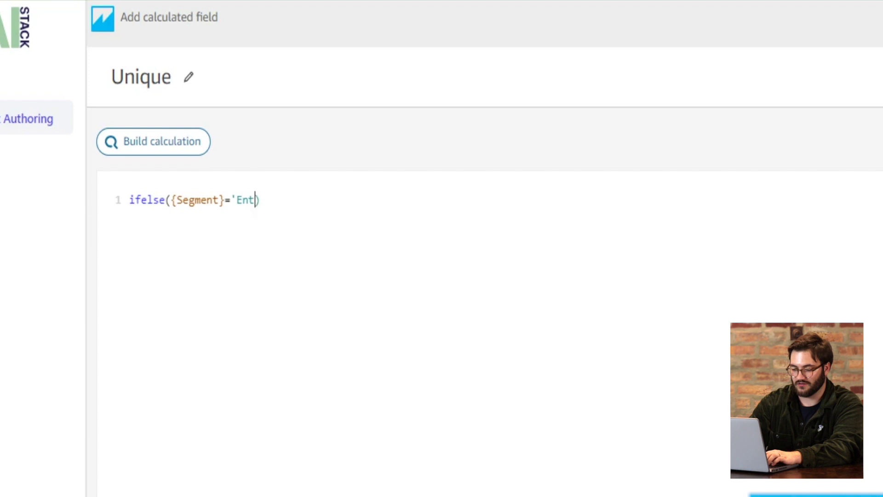
{"action": "type", "text": "erprise'"}
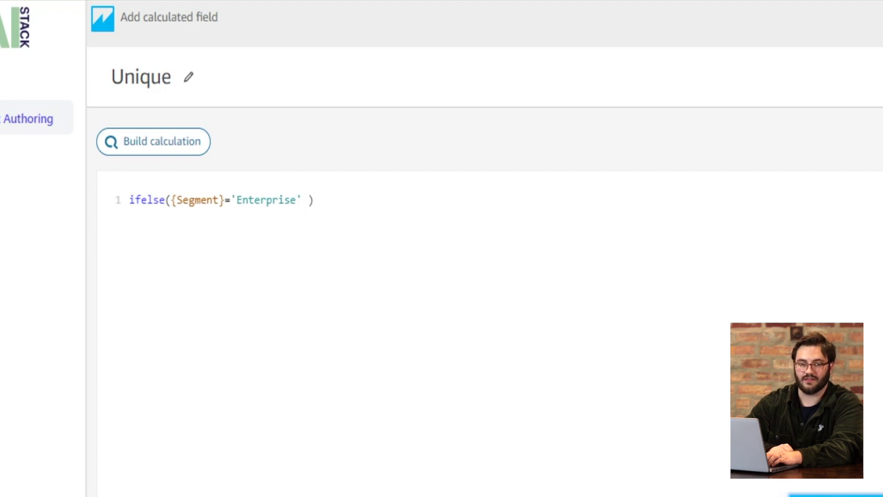
Add AND {Region} = 'AMER' as the second condition
{"action": "type", "text": "AND"}
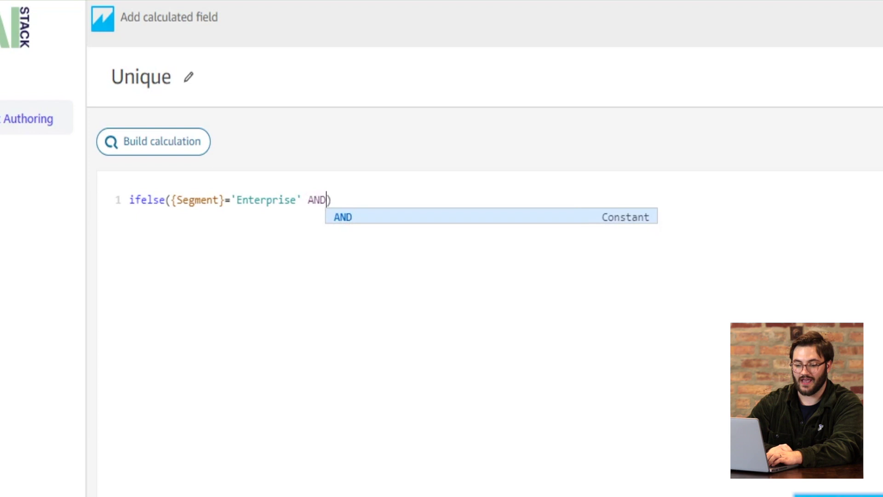
{"action": "key", "text": "Return"}
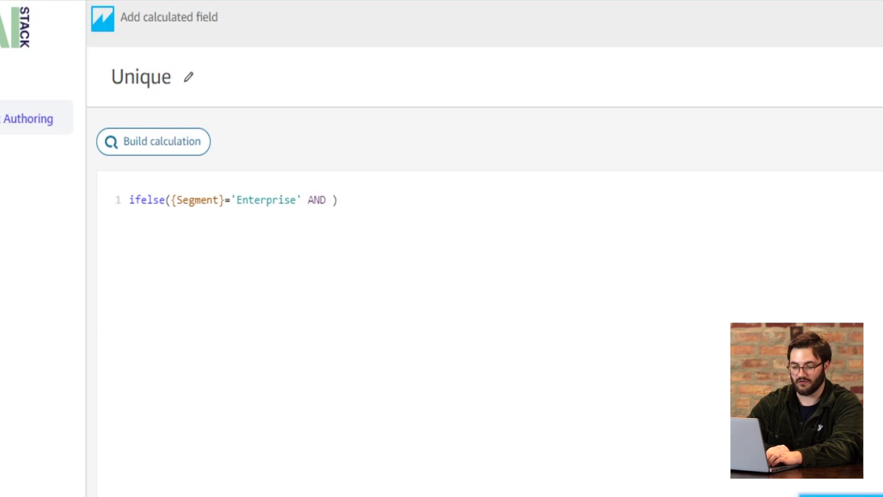
{"action": "type", "text": "{Region"}
{"action": "key", "text": "Return"}
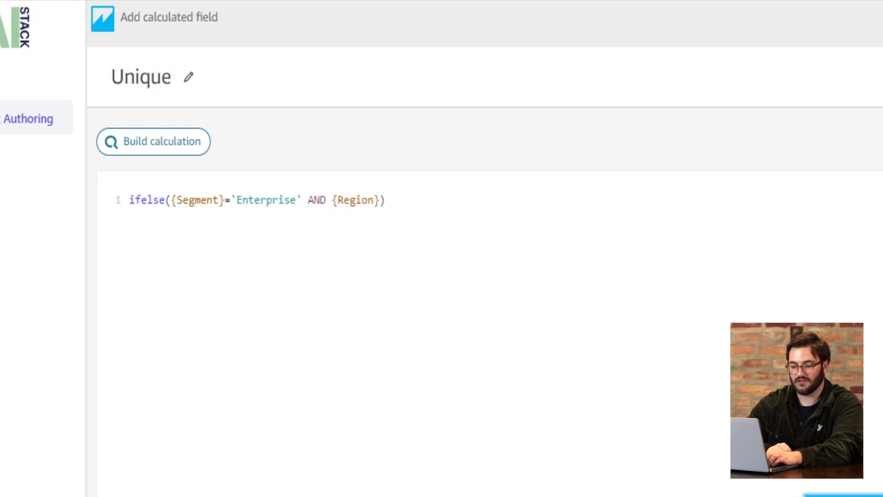
{"action": "type", "text": "= '"}
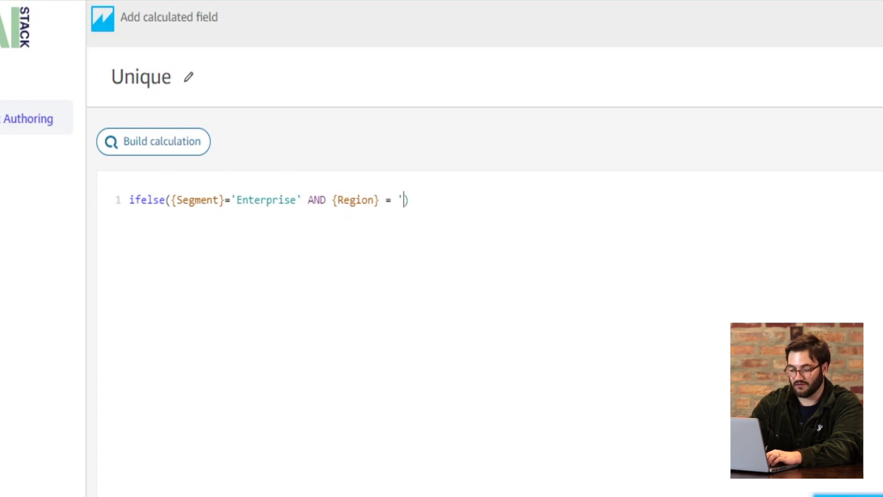
{"action": "type", "text": "AMER"}
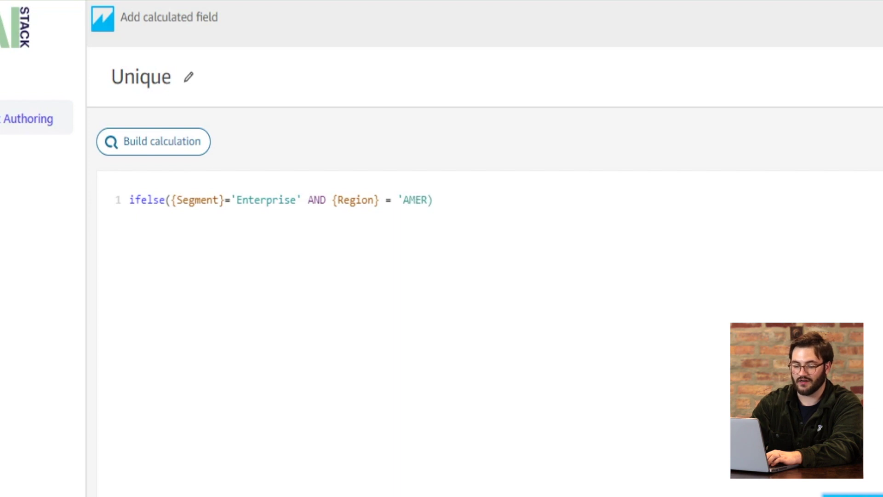
{"action": "type", "text": "'"}
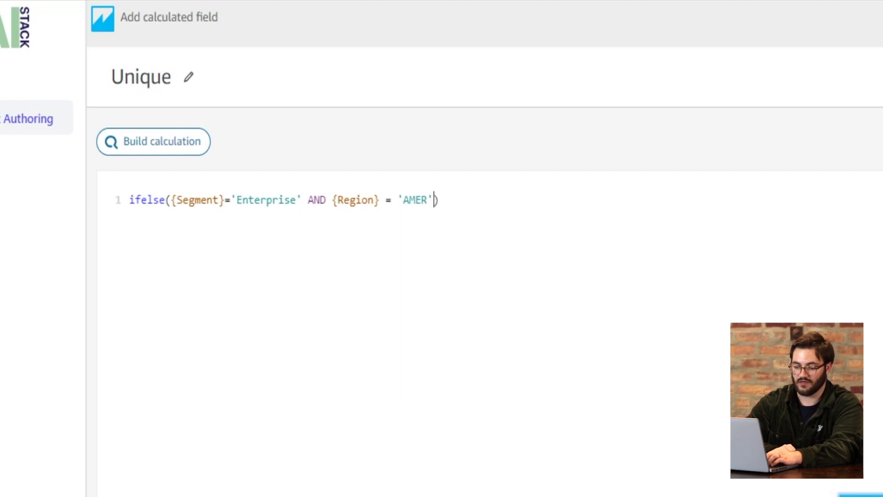
Add {Sales} as the result when true and NULL as the otherwise value
{"action": "type", "text": ", "}
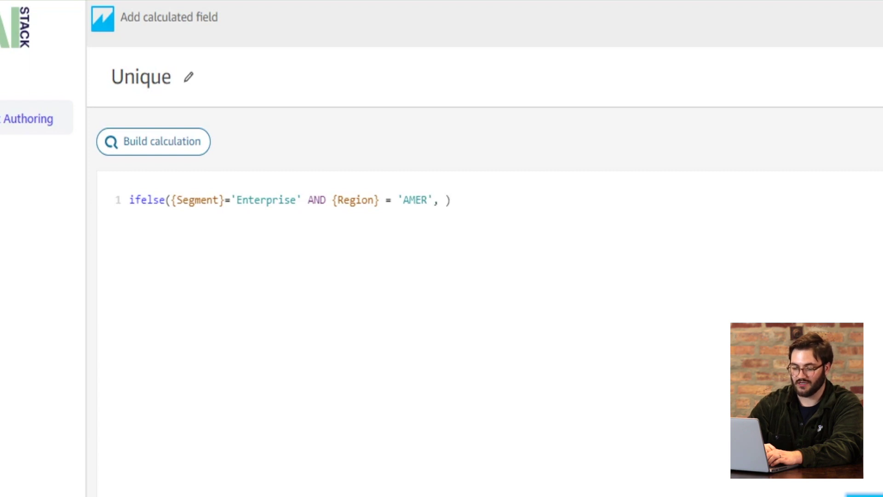
{"action": "type", "text": "{"}
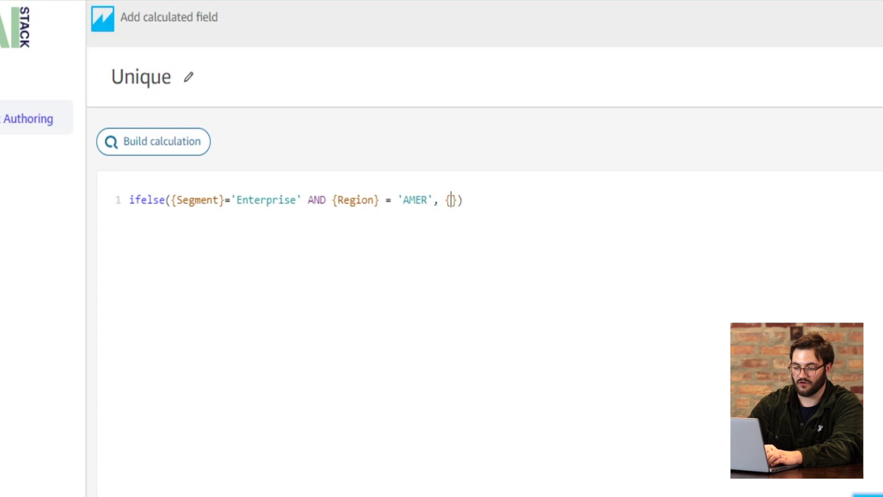
{"action": "type", "text": "Sales"}
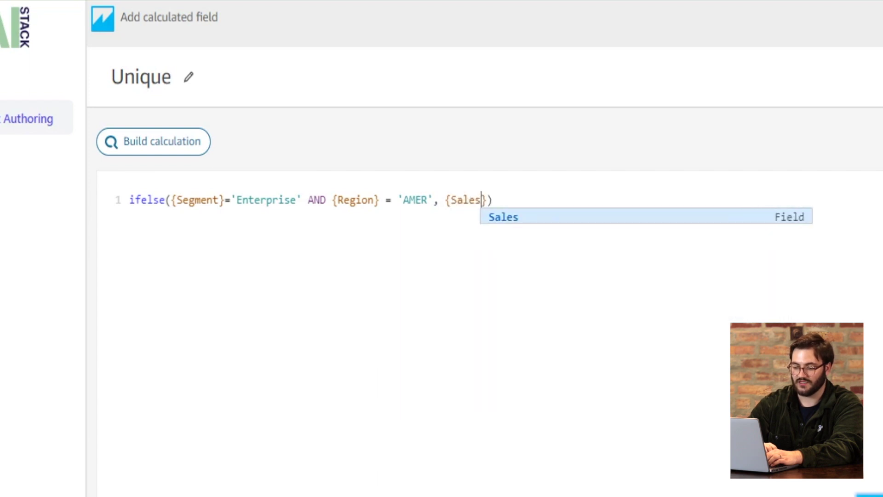
{"action": "type", "text": "}"}
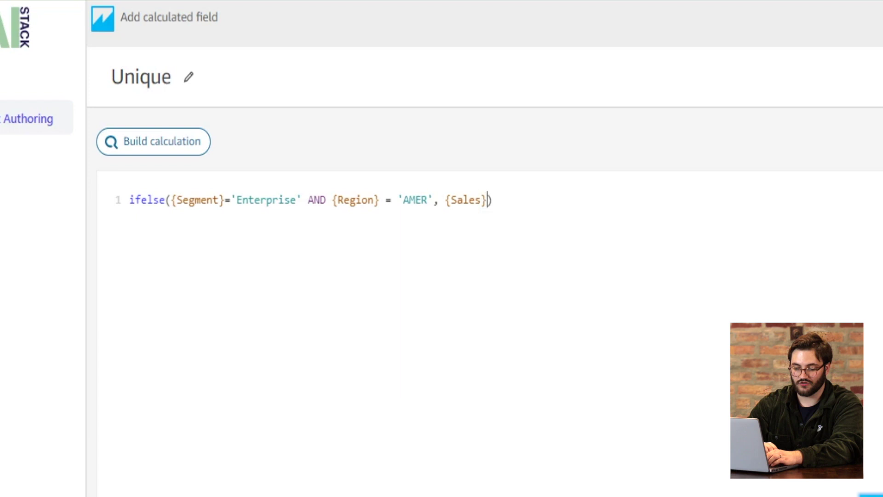
{"action": "type", "text": ",NU"}
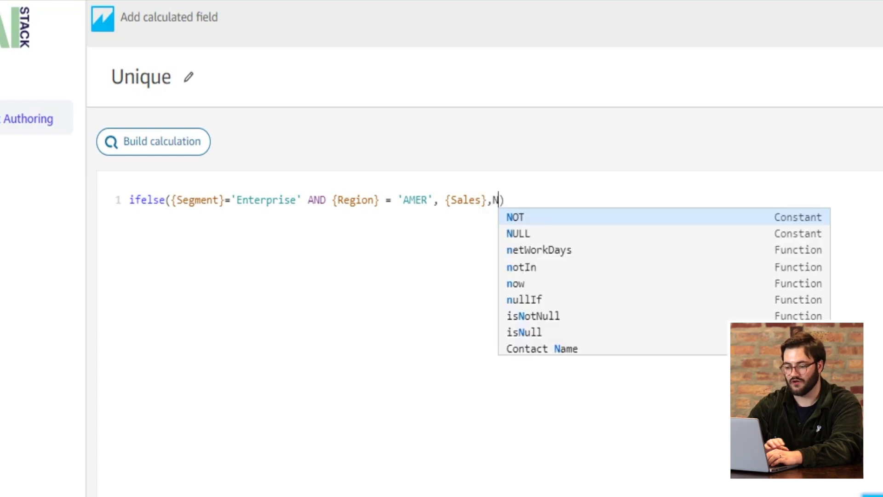
{"action": "type", "text": "LL"}
{"action": "key", "text": "Escape"}
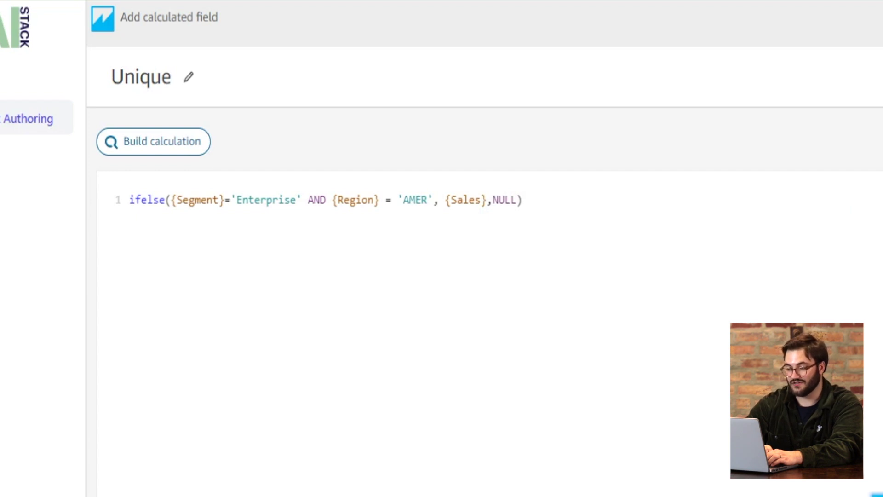
{"action": "key", "text": "BackSpace"}
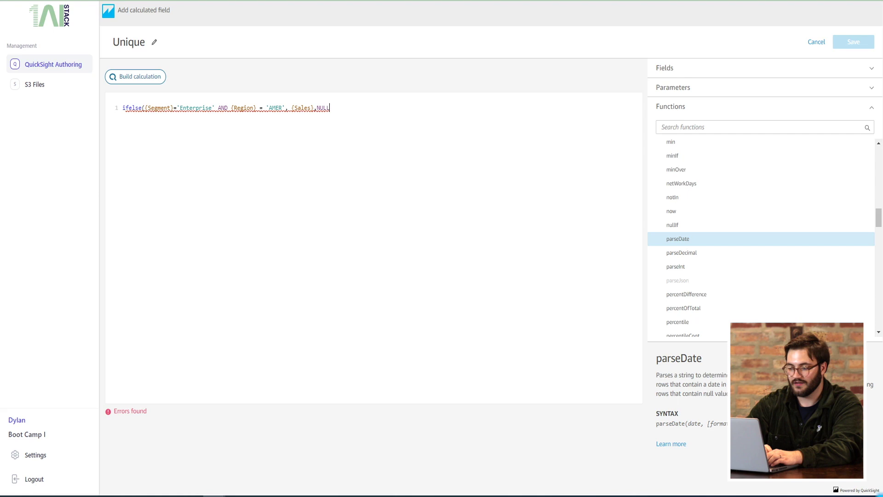
Restore the closing parenthesis after NULL to clear the syntax error
{"action": "type", "text": ")"}
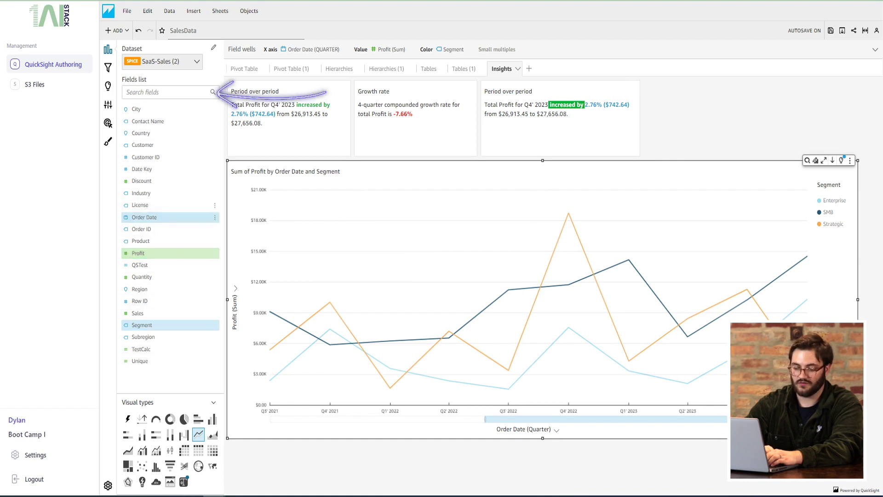
{"action": "left_click", "coordinate": [166, 92]}
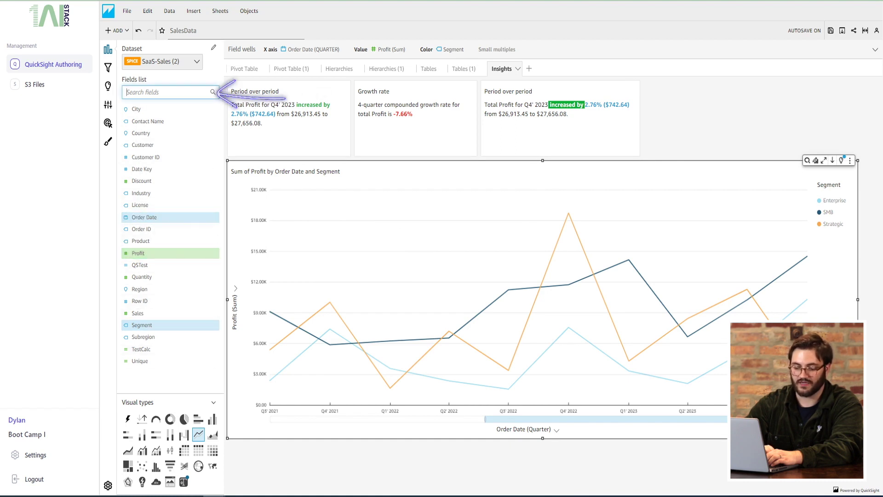